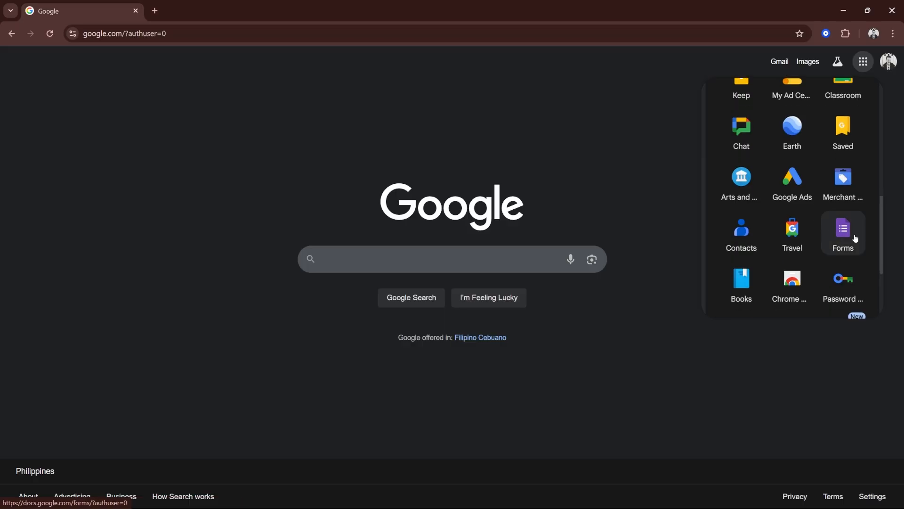
# Step: Open Google Forms, browse the template gallery and create a new blank form
pyautogui.click(850, 243)
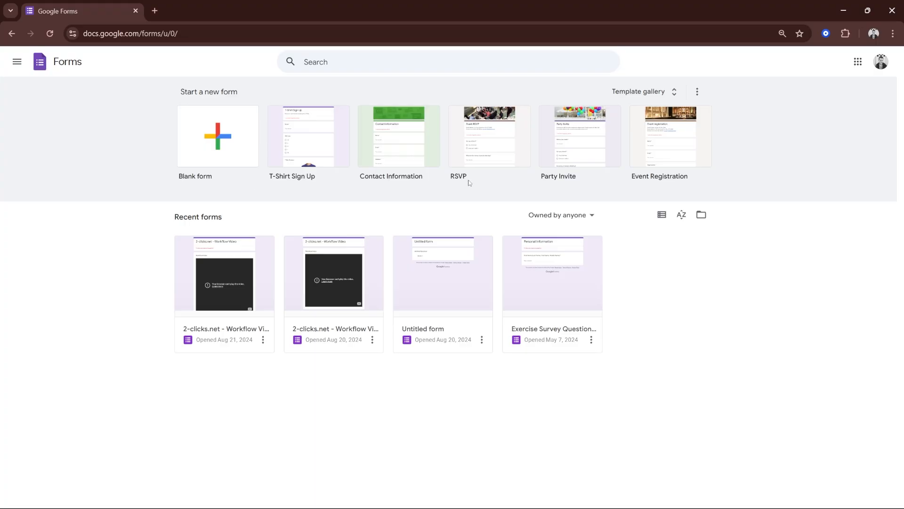
pyautogui.click(653, 93)
pyautogui.scroll(-3, 108, 301)
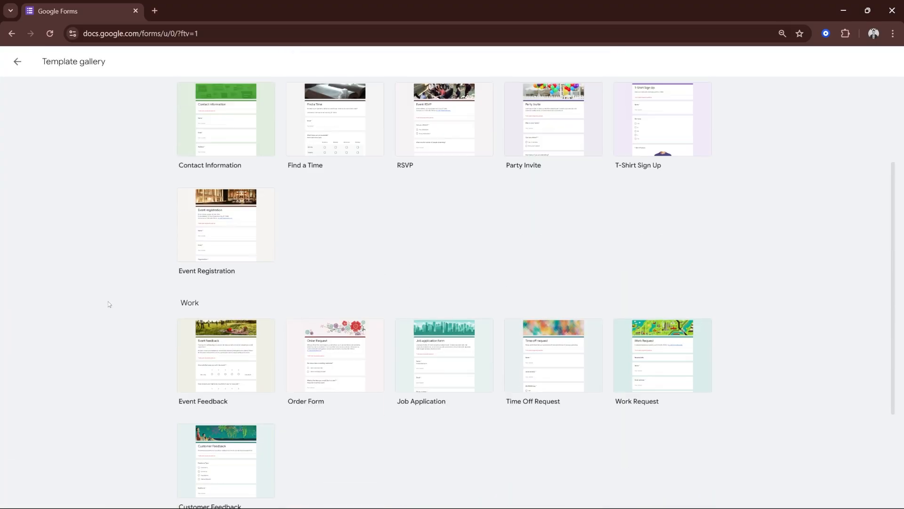
pyautogui.scroll(-2, 108, 303)
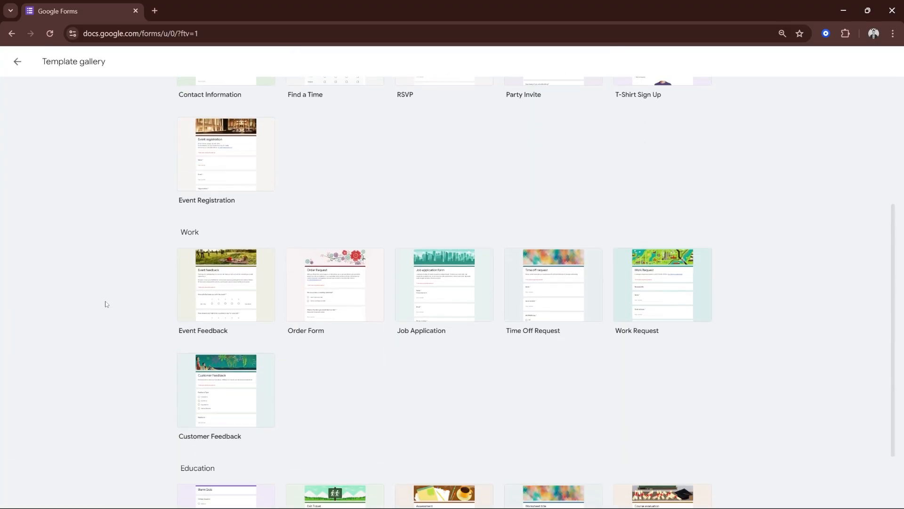
pyautogui.scroll(-2, 107, 304)
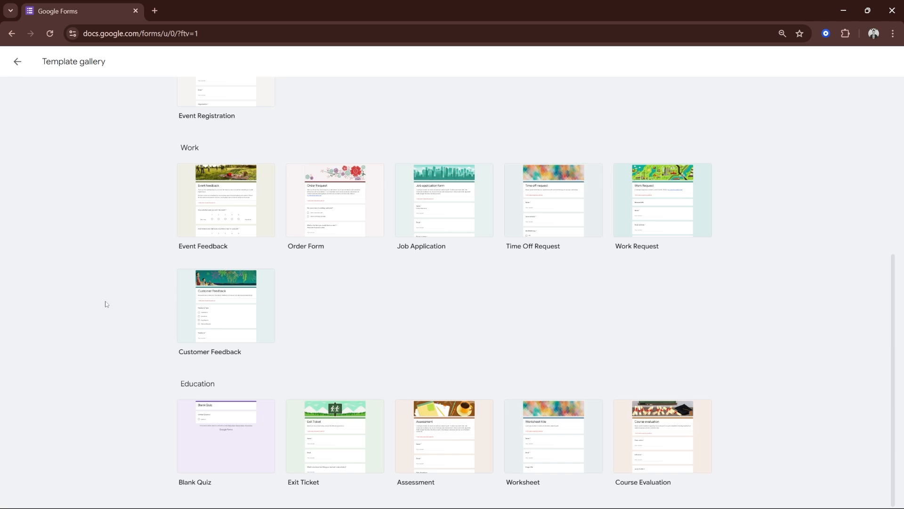
pyautogui.scroll(6, 339, 313)
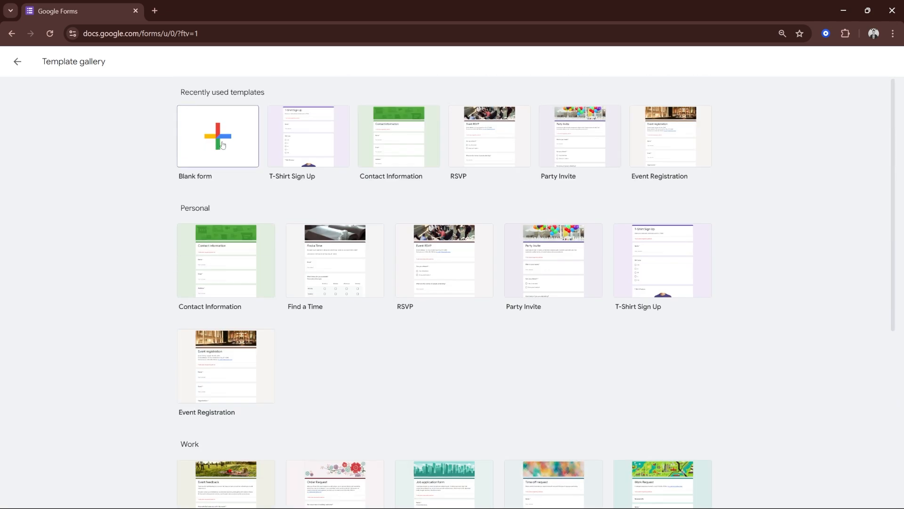
pyautogui.click(223, 145)
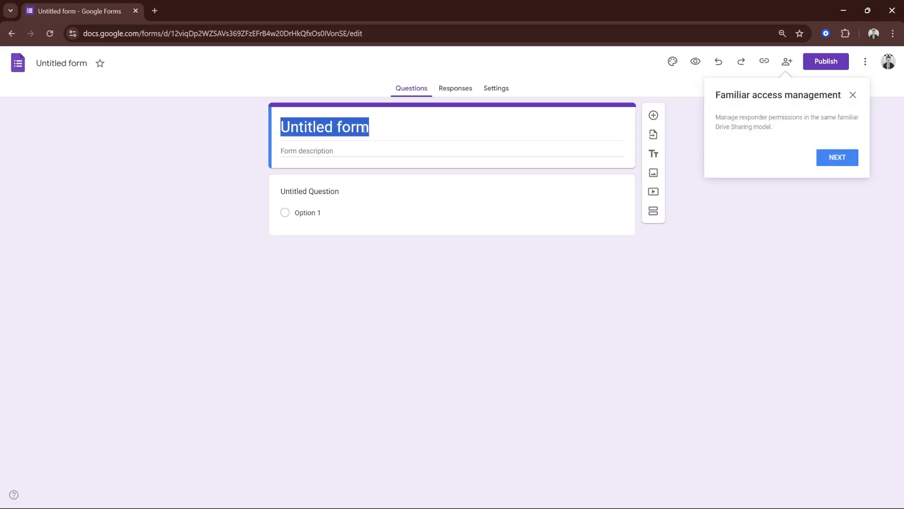
# Step: Title the form "Sample Registration Form"
pyautogui.click(365, 128)
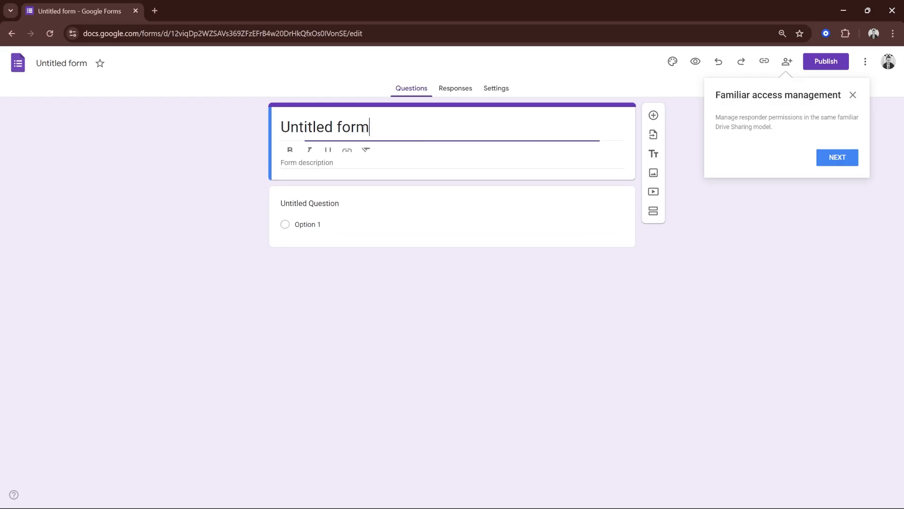
pyautogui.hotkey('ctrl', 'a')
pyautogui.write('Sampl')
pyautogui.write('e Registrati')
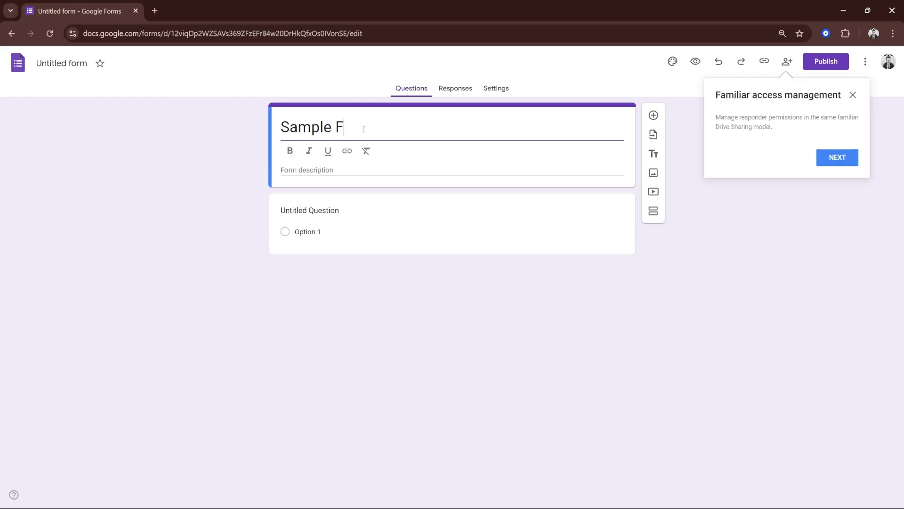
pyautogui.write('on Form')
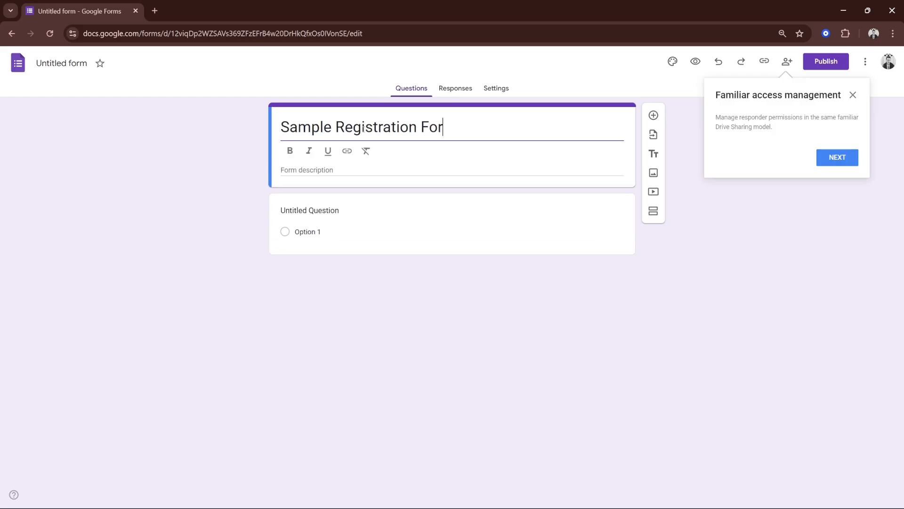
pyautogui.hotkey('ctrl', 'a')
pyautogui.click(132, 92)
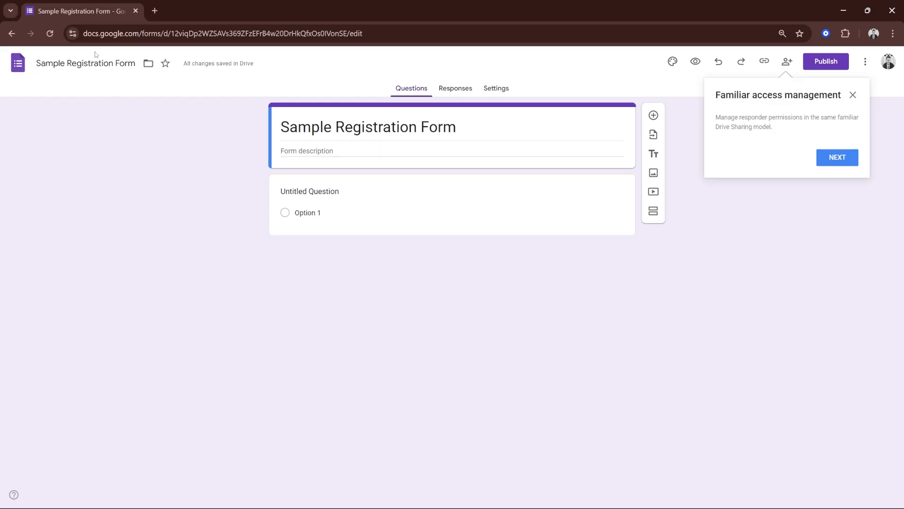
# Step: Enter "Sample description" as the form description
pyautogui.click(332, 150)
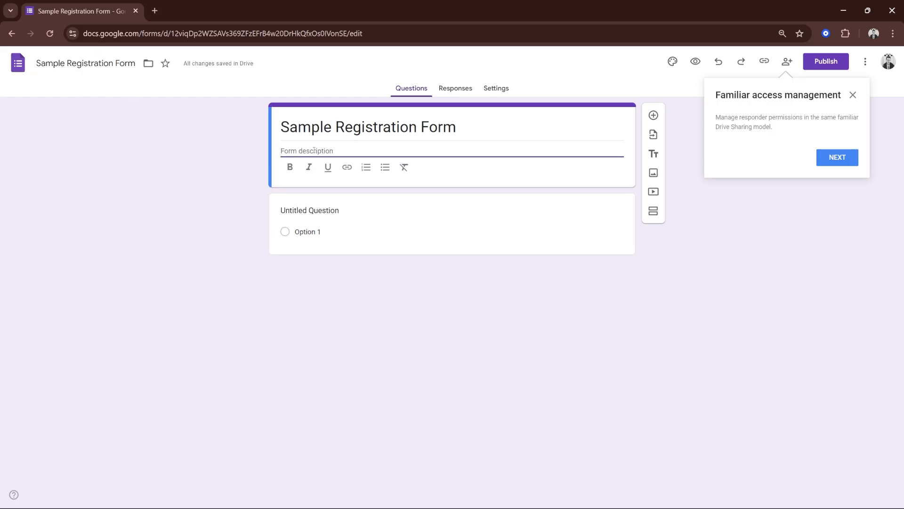
pyautogui.write('S')
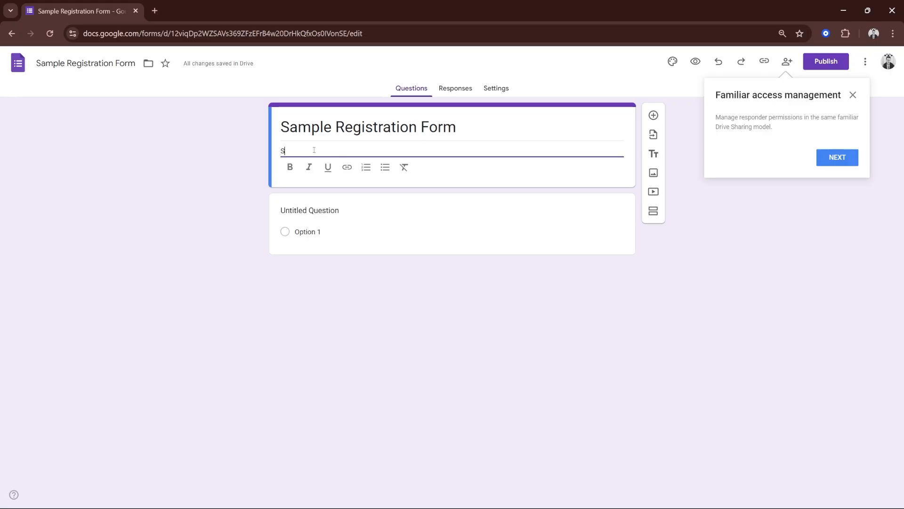
pyautogui.write('ample description')
pyautogui.click(178, 257)
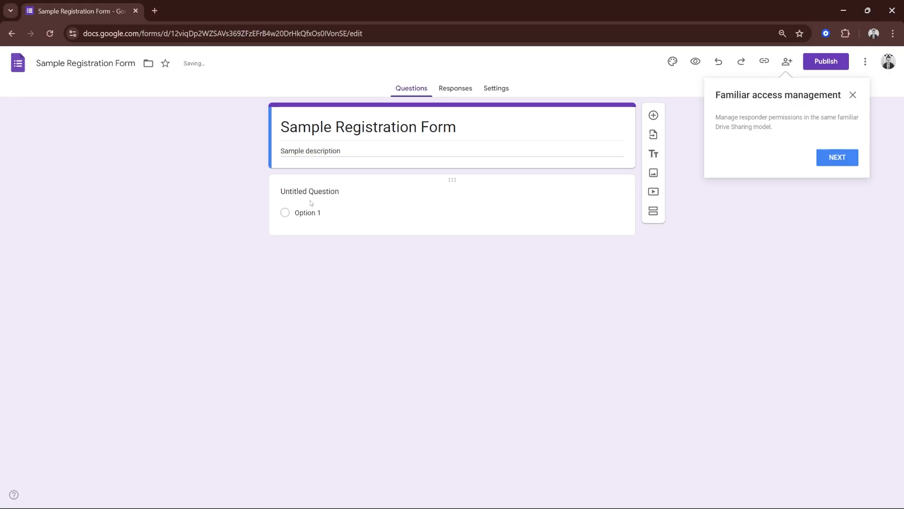
# Step: Name the first question "Question 1" and give it the choices Option 1, Option 2 and Option 3
pyautogui.click(329, 188)
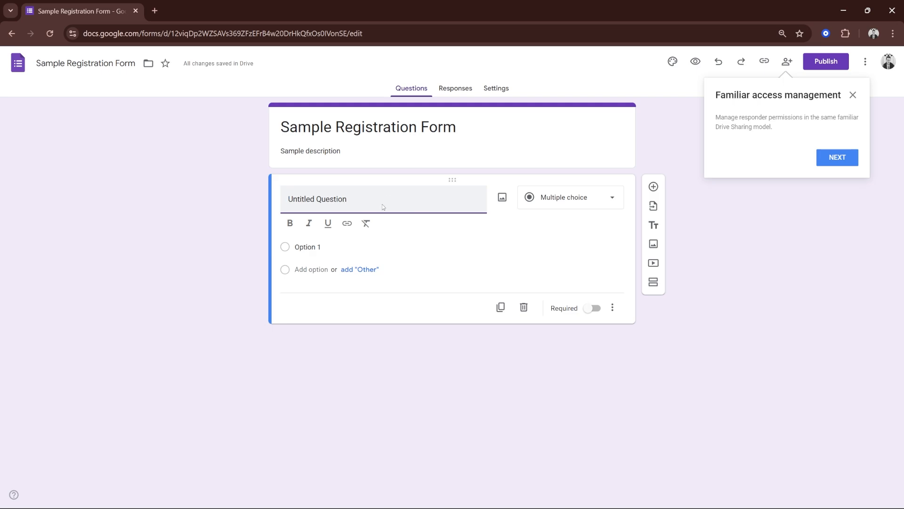
pyautogui.write('question 1')
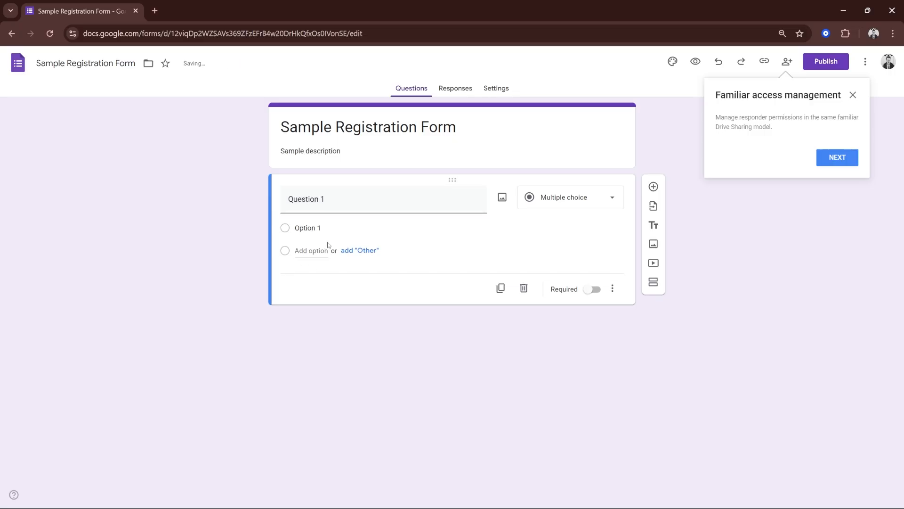
pyautogui.click(325, 229)
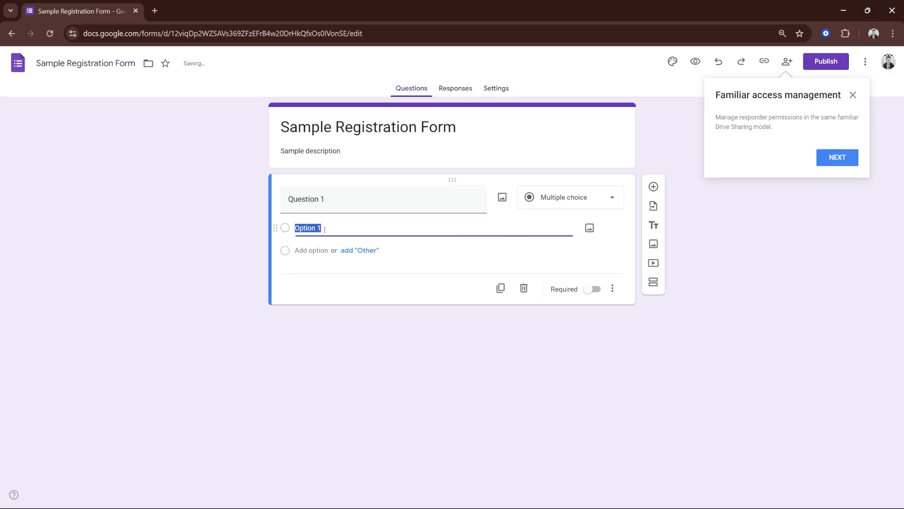
pyautogui.click(310, 250)
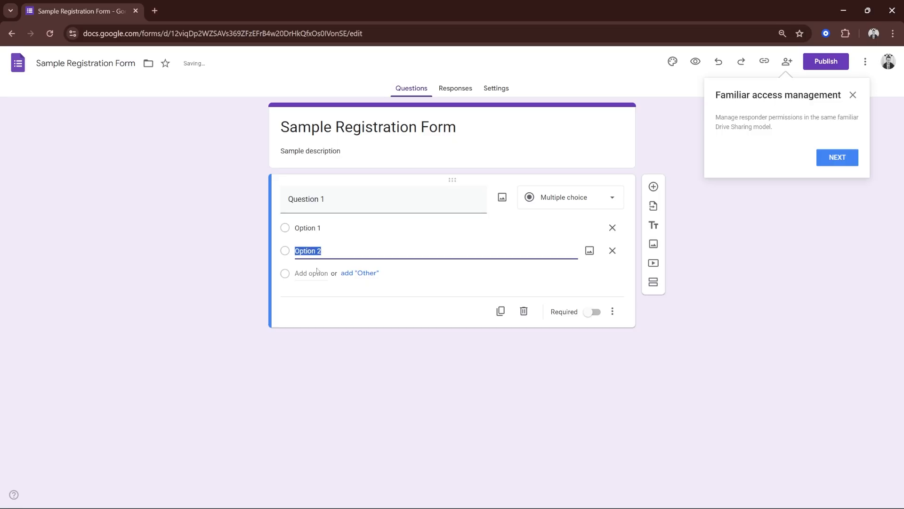
pyautogui.click(310, 273)
pyautogui.click(243, 286)
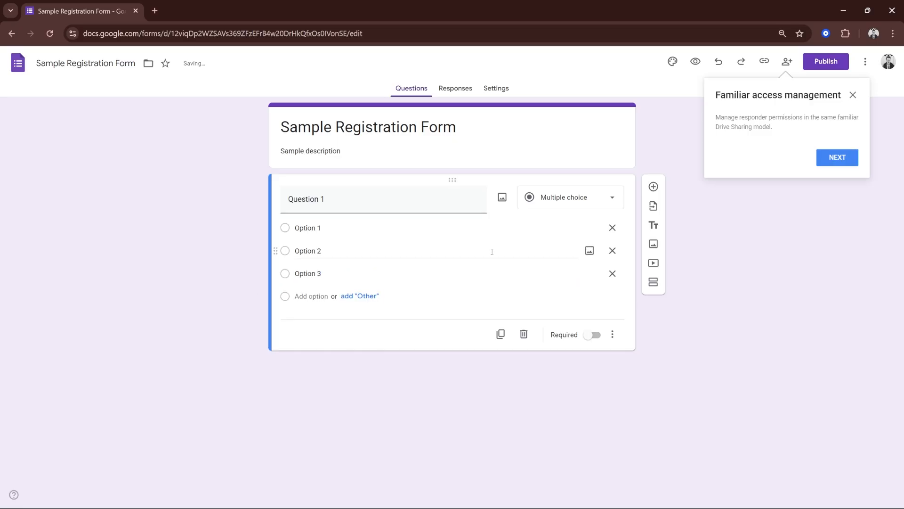
pyautogui.click(343, 227)
pyautogui.click(338, 249)
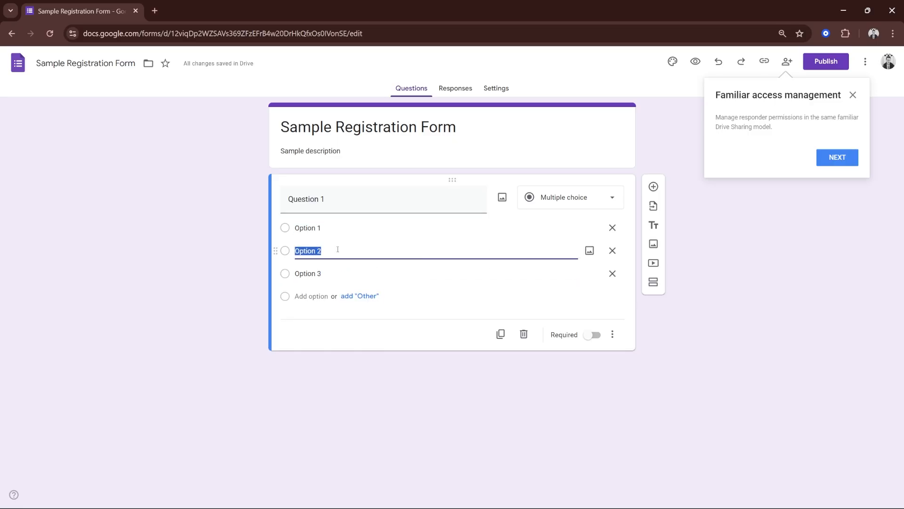
pyautogui.click(320, 277)
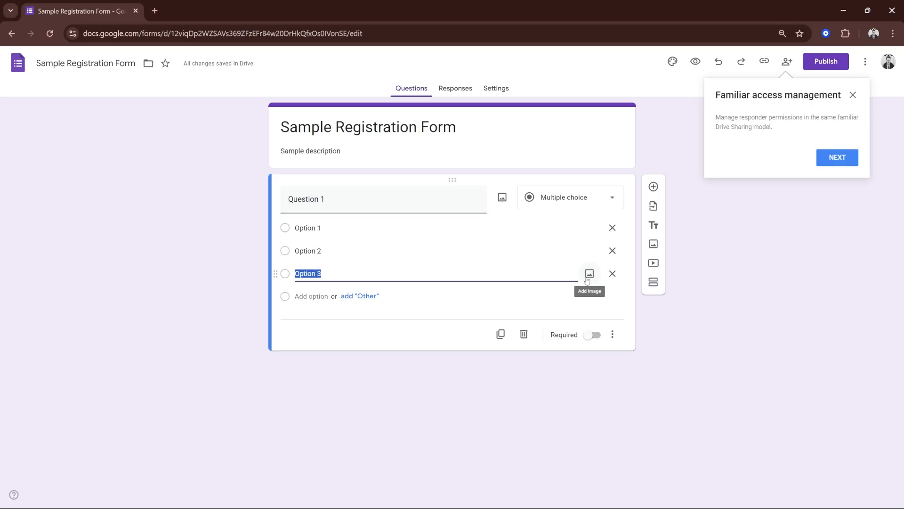
pyautogui.click(183, 212)
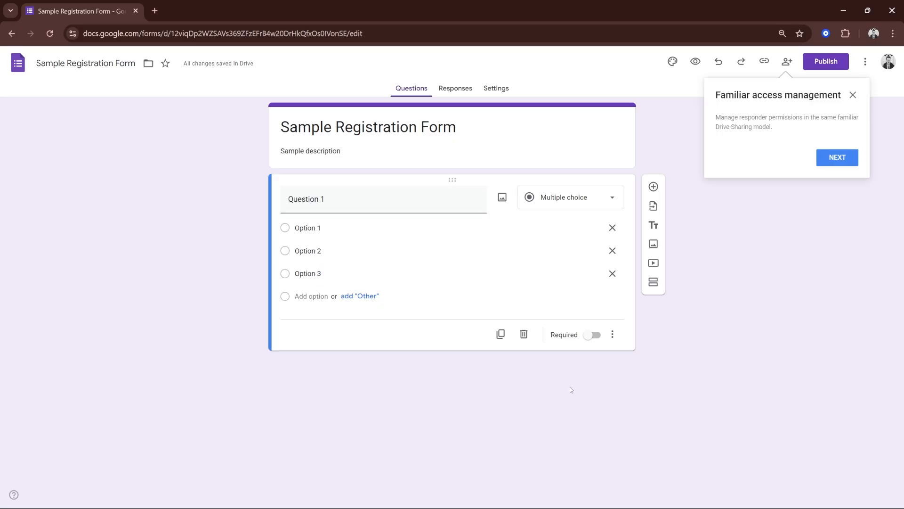
# Step: Add a second multiple-choice question below Question 1 and look through the available question types
pyautogui.click(654, 187)
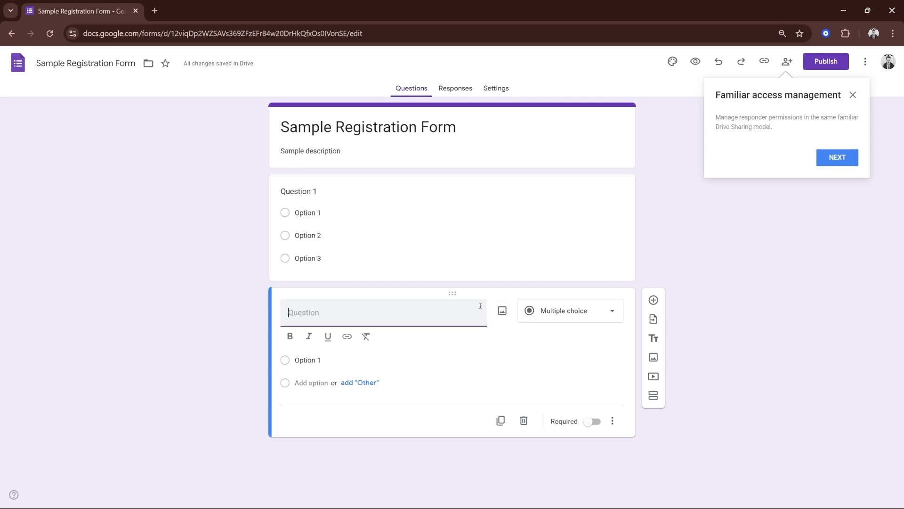
pyautogui.click(557, 314)
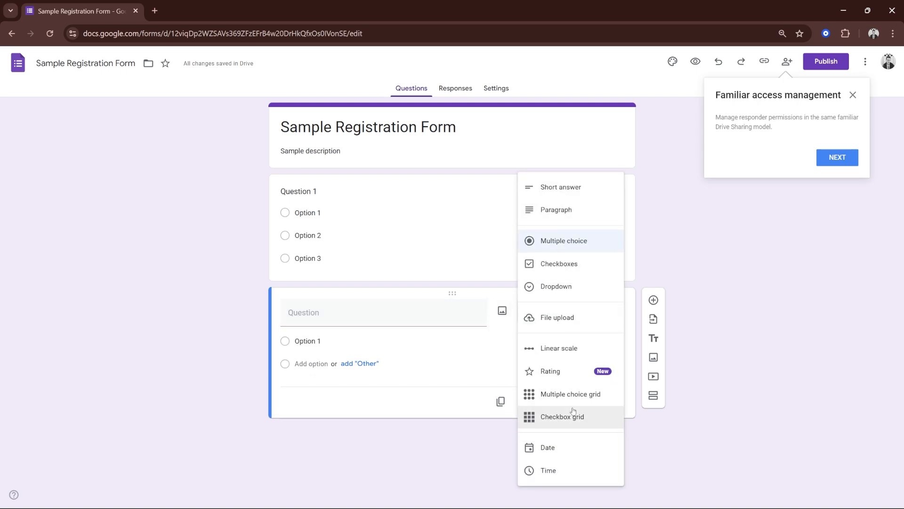
pyautogui.click(744, 301)
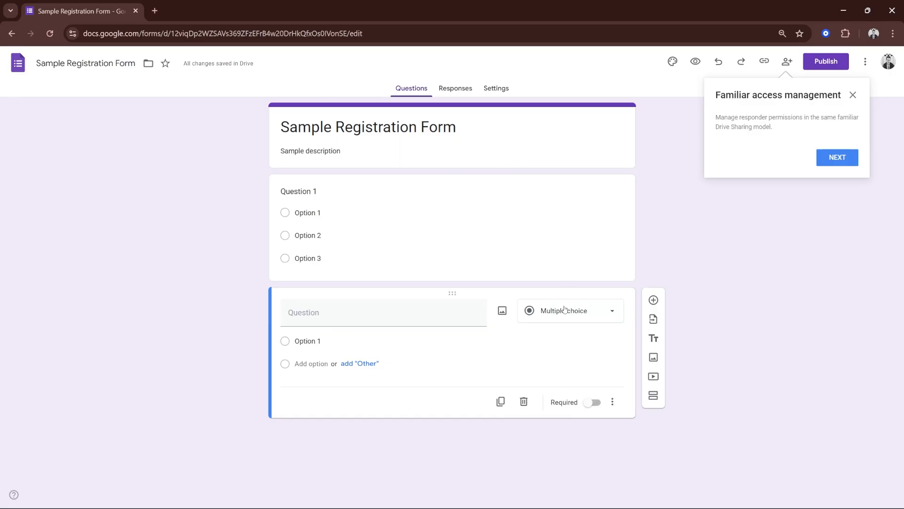
# Step: Make Question 1 required, and switch the second question's required setting on and back off
pyautogui.click(549, 267)
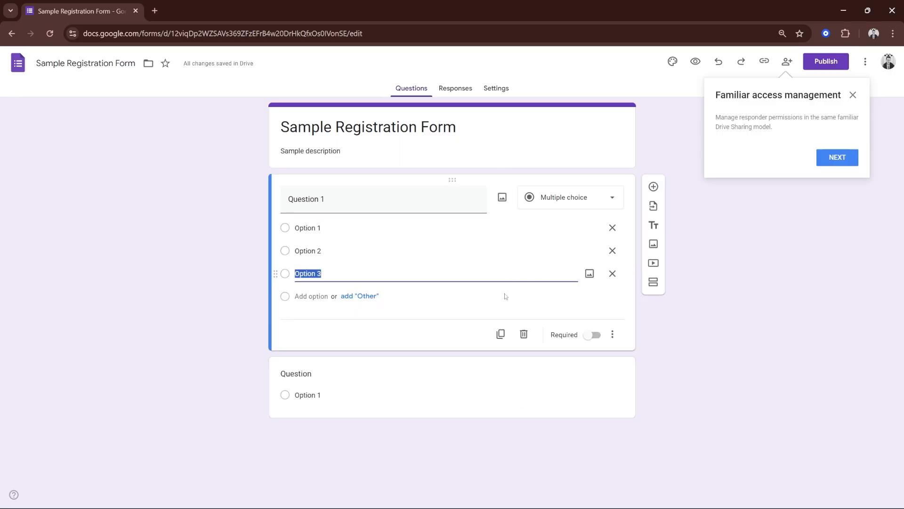
pyautogui.click(591, 336)
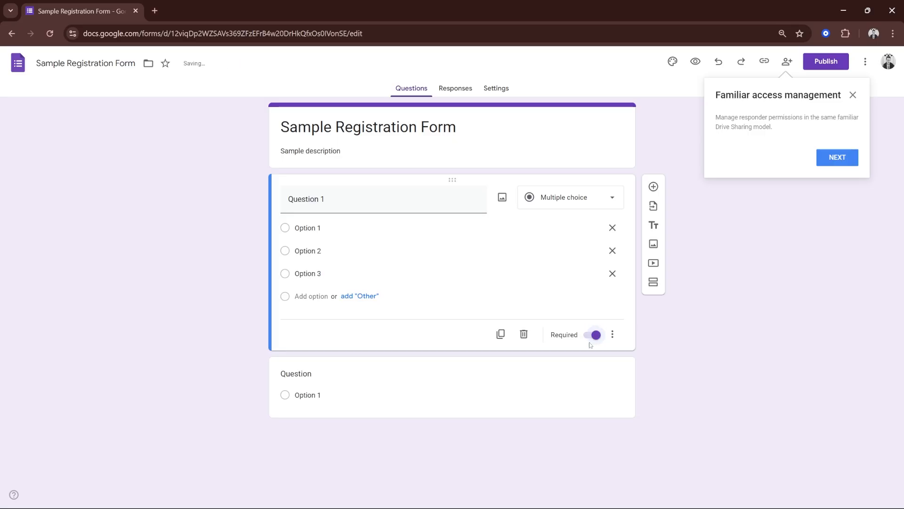
pyautogui.click(561, 387)
pyautogui.click(590, 403)
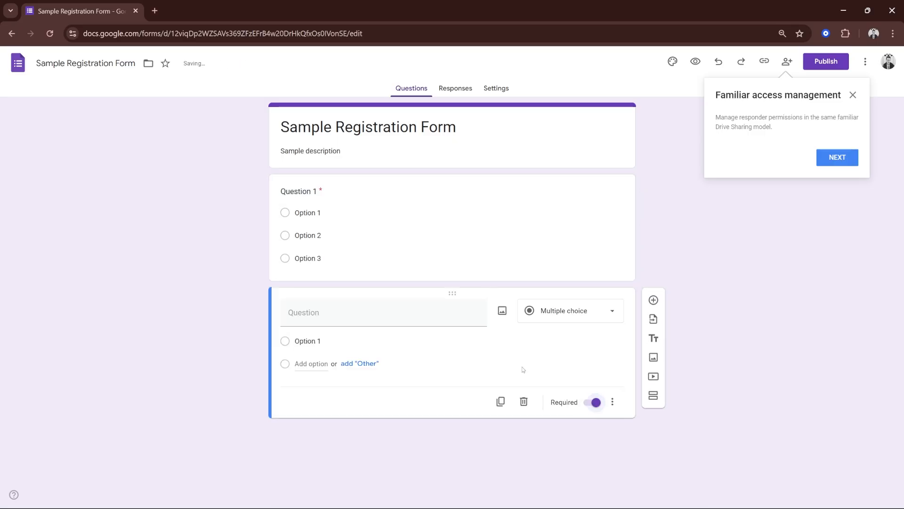
pyautogui.click(592, 405)
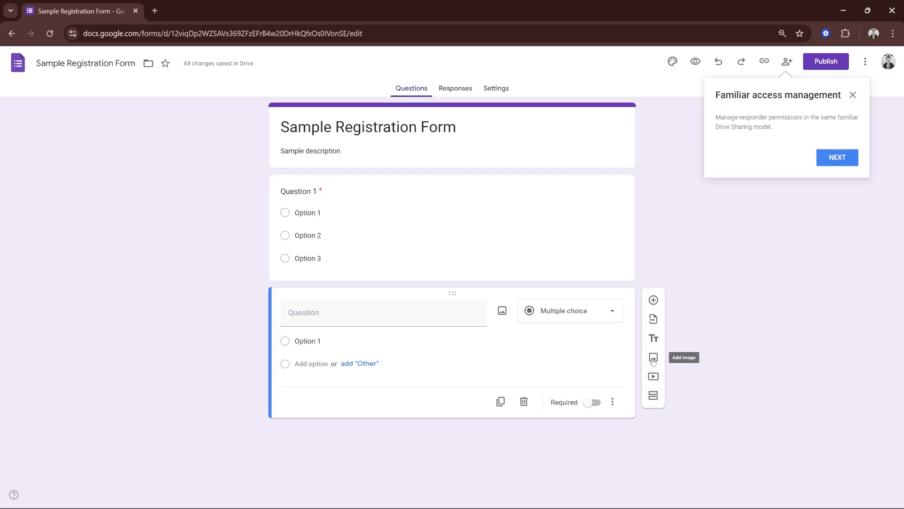
# Step: Add a new section after the second question and title it "Section 2", leaving its description empty
pyautogui.click(652, 396)
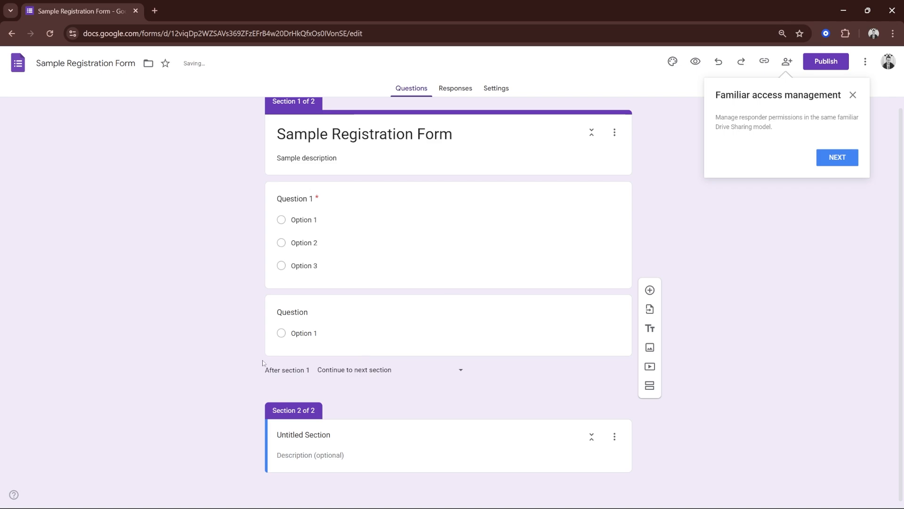
pyautogui.click(293, 431)
pyautogui.write('Sec')
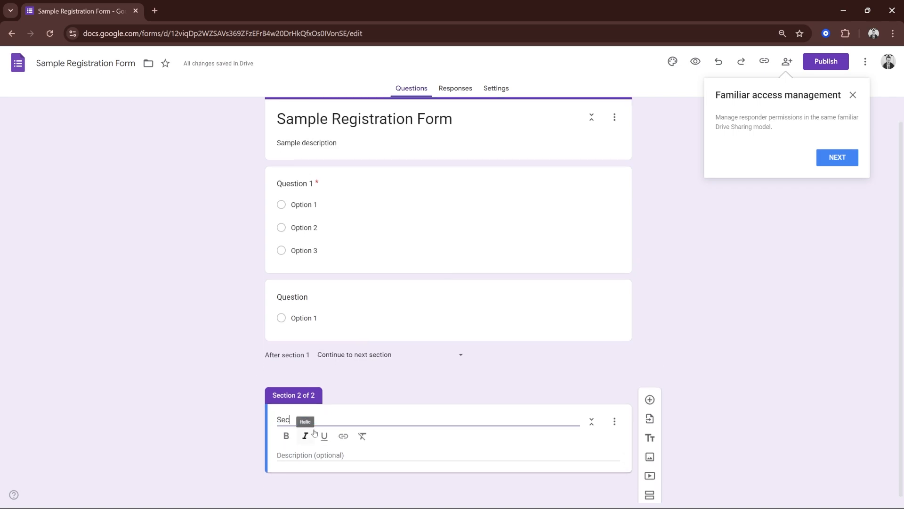
pyautogui.write('tion 2')
pyautogui.click(307, 453)
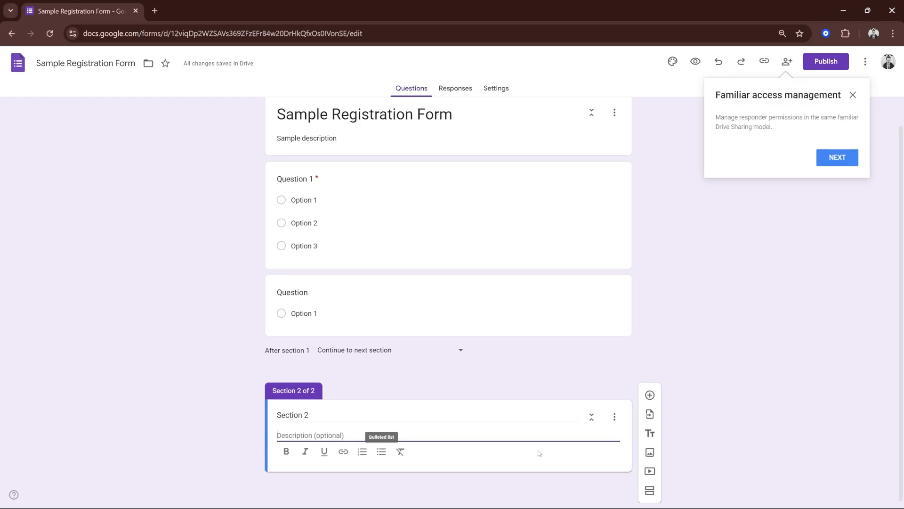
pyautogui.click(661, 438)
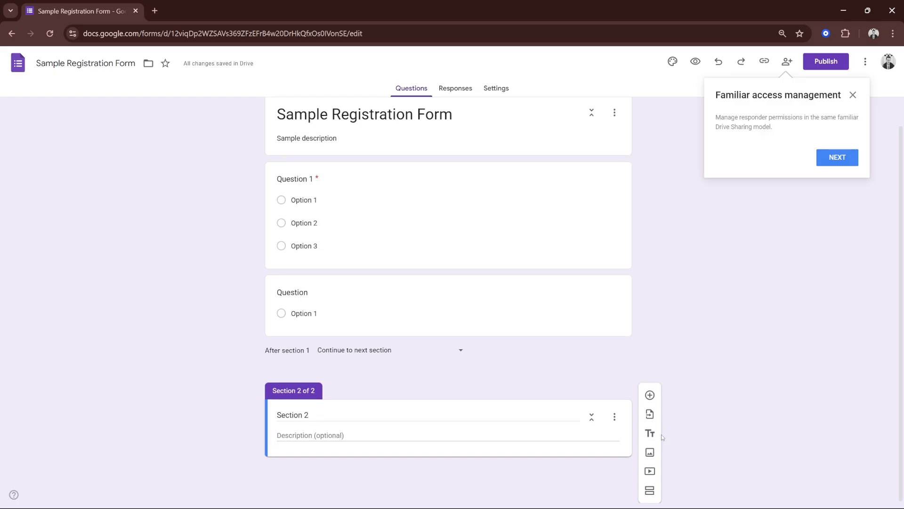
# Step: Add three blank multiple-choice questions to Section 2 and dismiss the access management tip
pyautogui.click(649, 396)
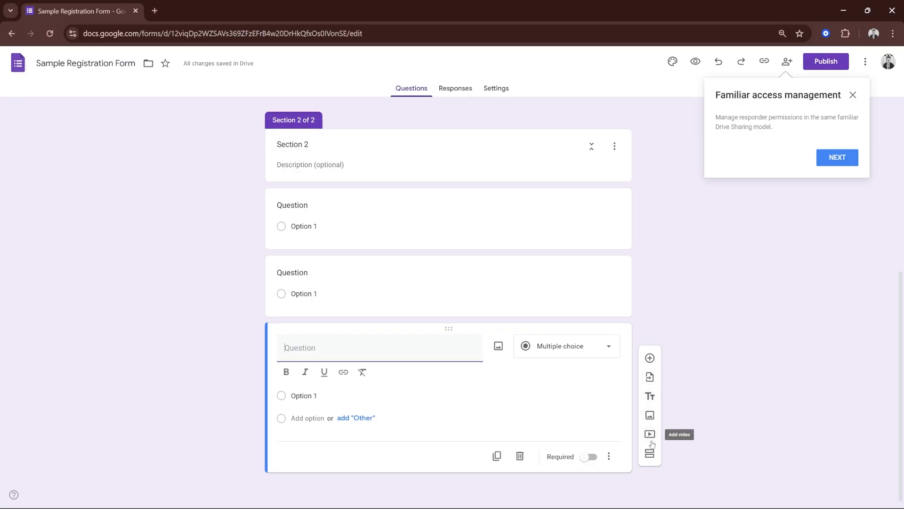
pyautogui.click(758, 352)
pyautogui.click(853, 95)
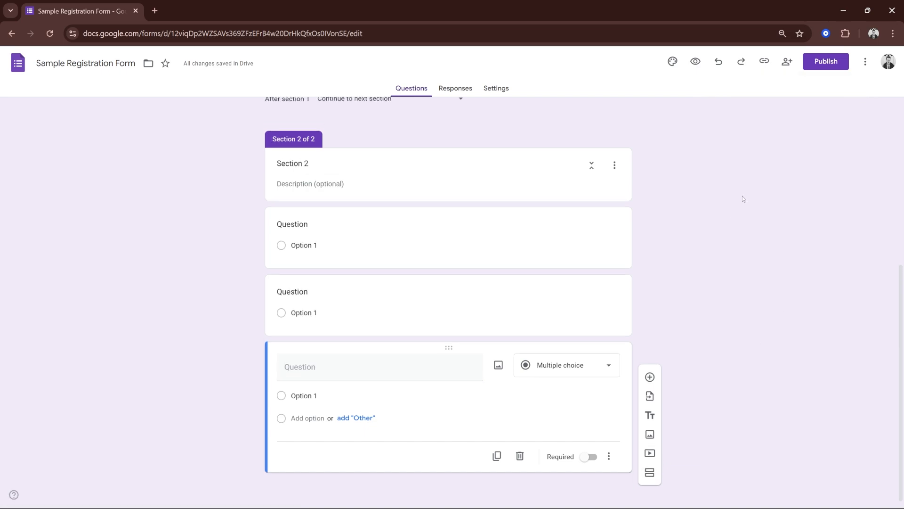
pyautogui.scroll(6, 733, 219)
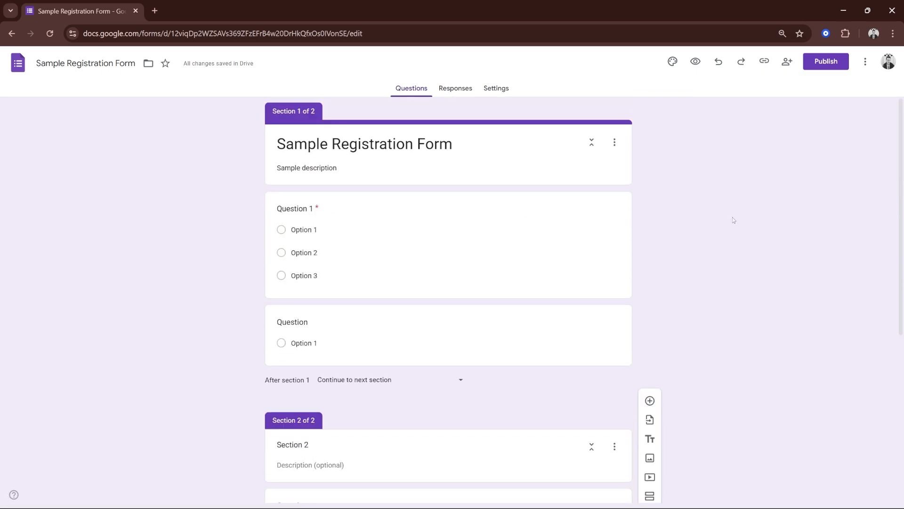
# Step: Preview the form and examine how Question 1 and the header note mark required questions
pyautogui.click(696, 64)
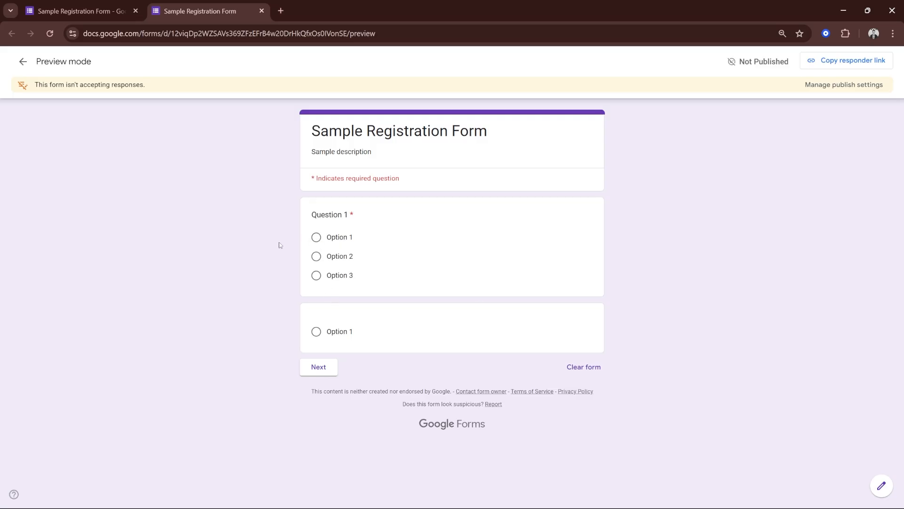
pyautogui.doubleClick(351, 215)
pyautogui.moveTo(316, 178); pyautogui.dragTo(401, 181)
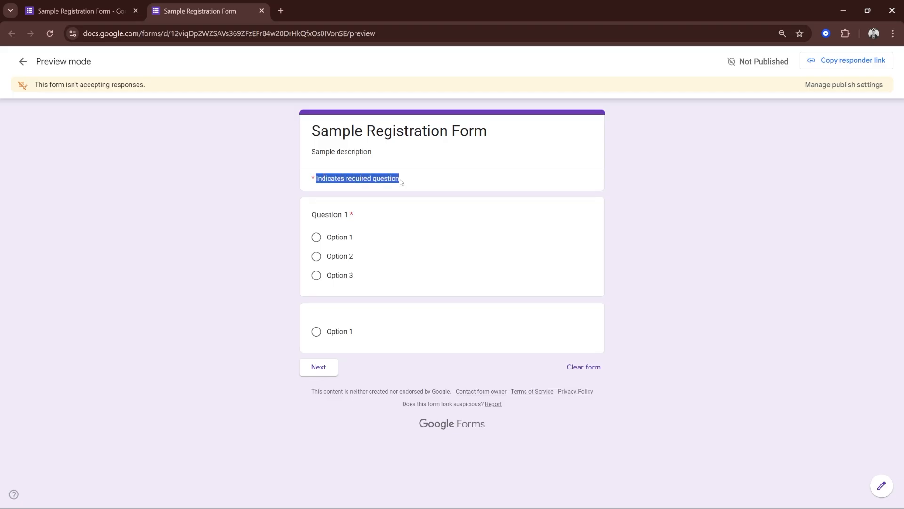
pyautogui.click(401, 182)
# Step: Answer Question 1 with Option 1 in the preview, continue to Section 2, and close the preview to return to editing
pyautogui.click(318, 239)
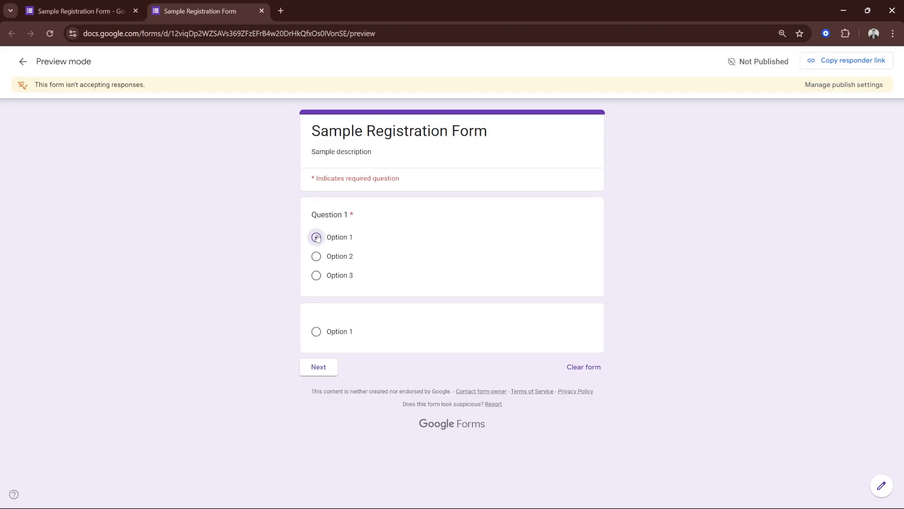
pyautogui.click(319, 368)
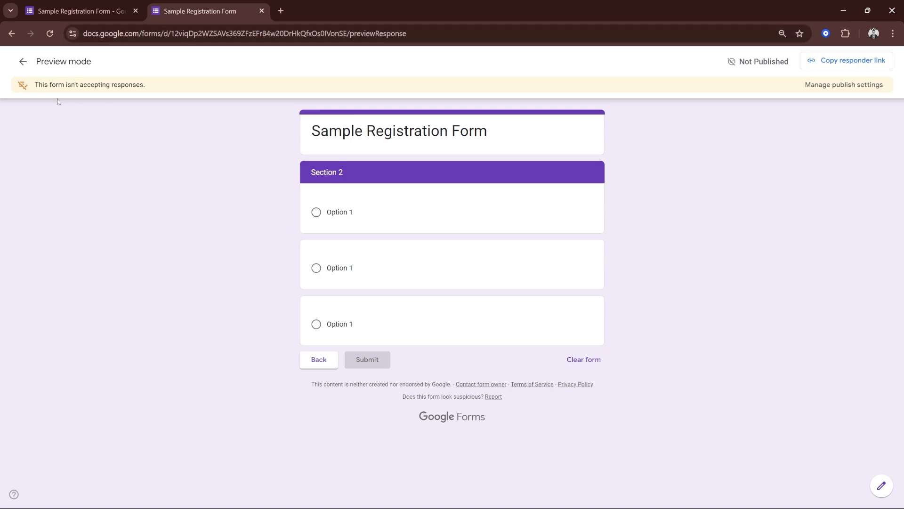
pyautogui.click(92, 13)
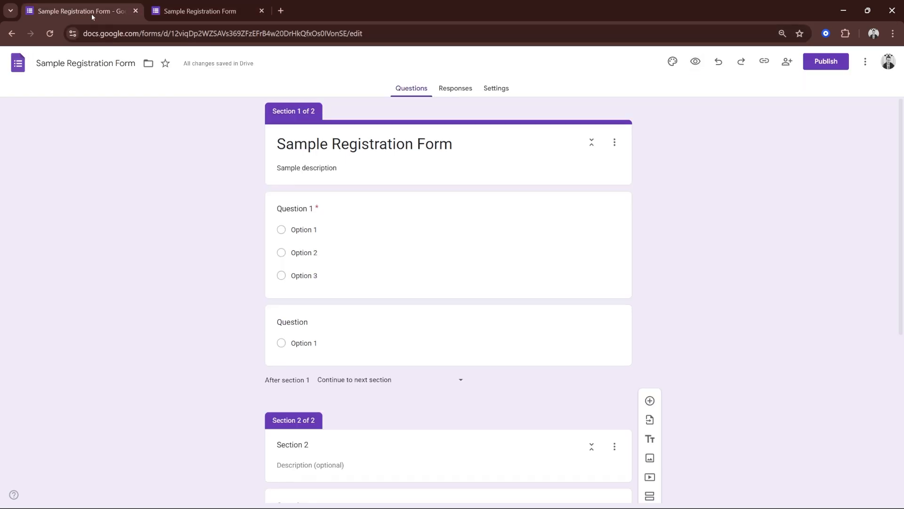
pyautogui.click(261, 10)
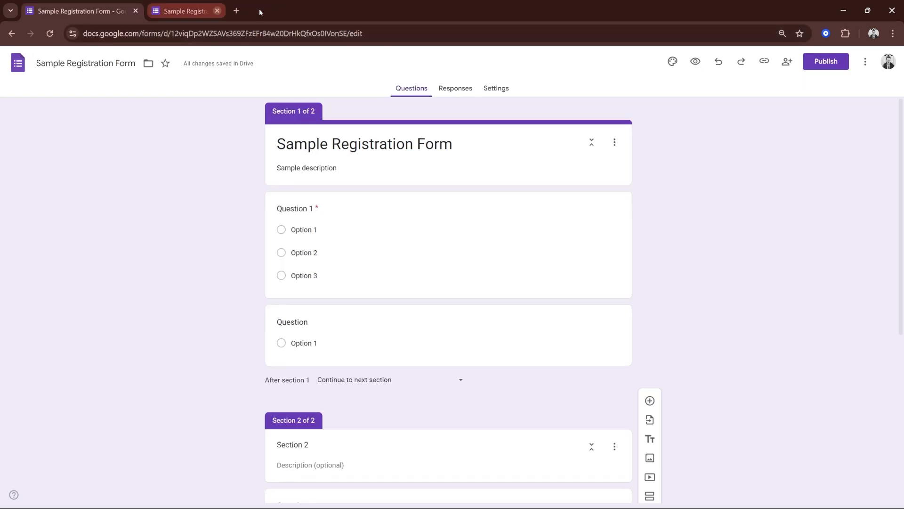
# Step: Open the form's theme customization options
pyautogui.click(673, 62)
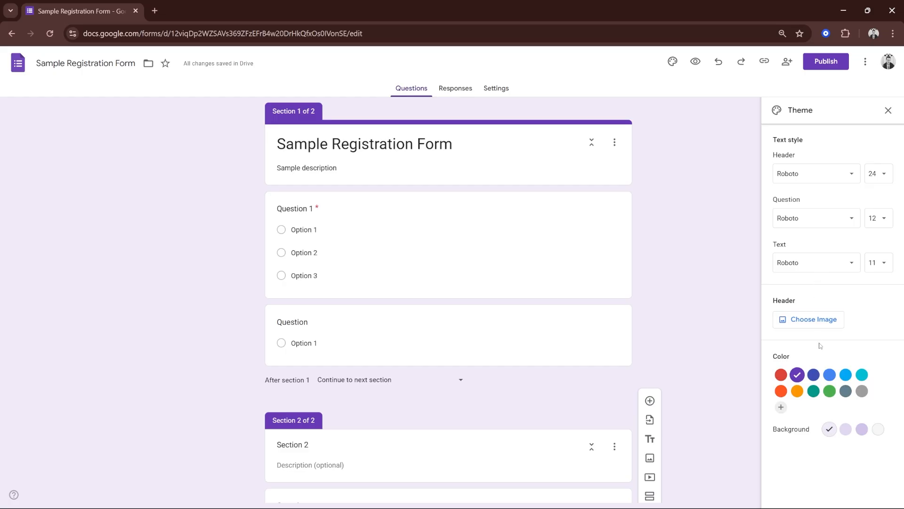